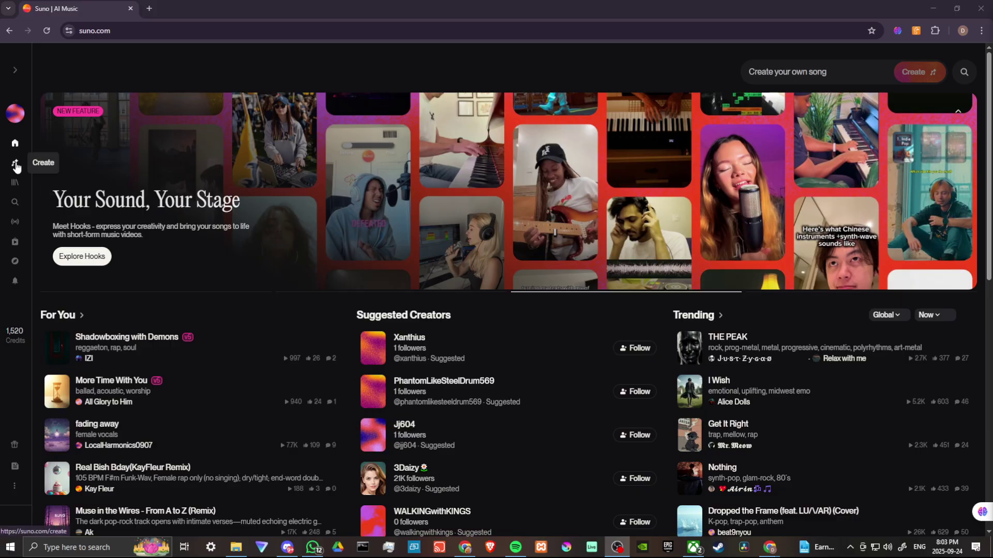
Step: Open the song creation page and start a cover of the 3:22 MY MANTRA song in the HOUS3OFTHIS workspace
{"action": "left_click", "coordinate": [15, 165]}
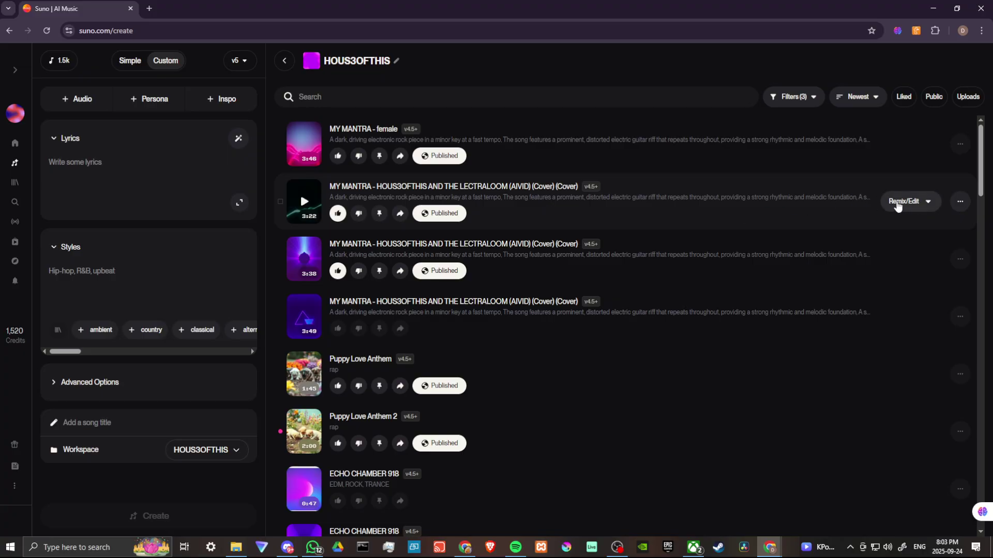
{"action": "left_click", "coordinate": [915, 206]}
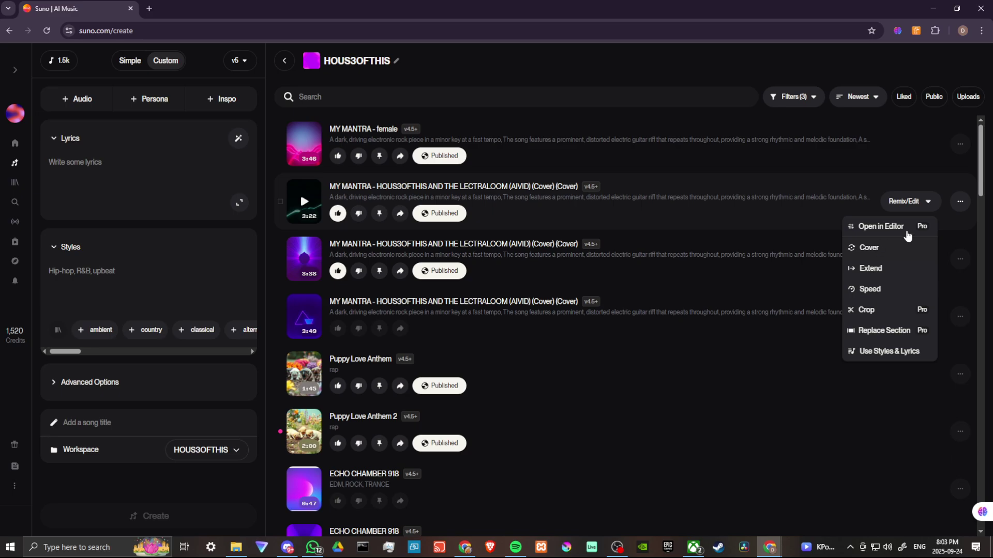
{"action": "left_click", "coordinate": [958, 203]}
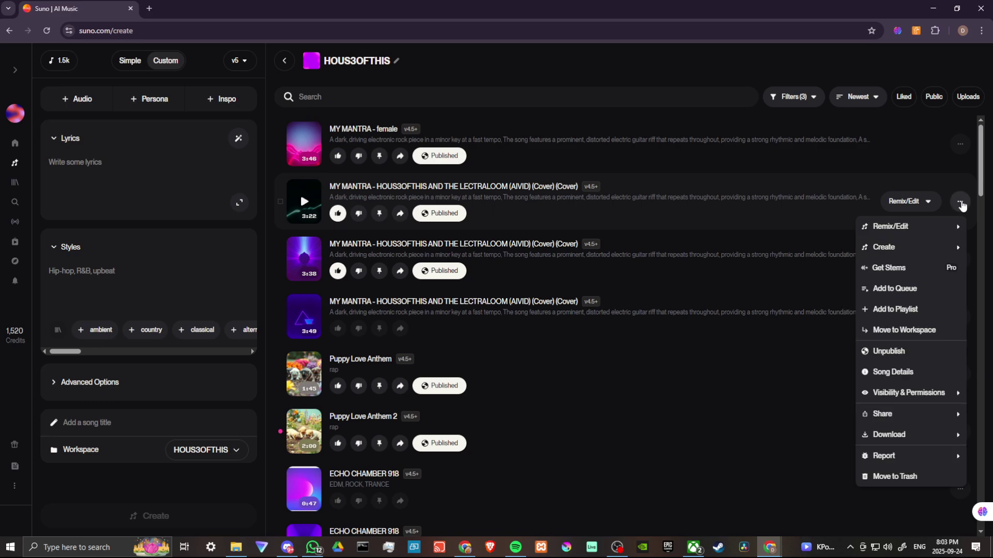
{"action": "mouse_move", "coordinate": [920, 228]}
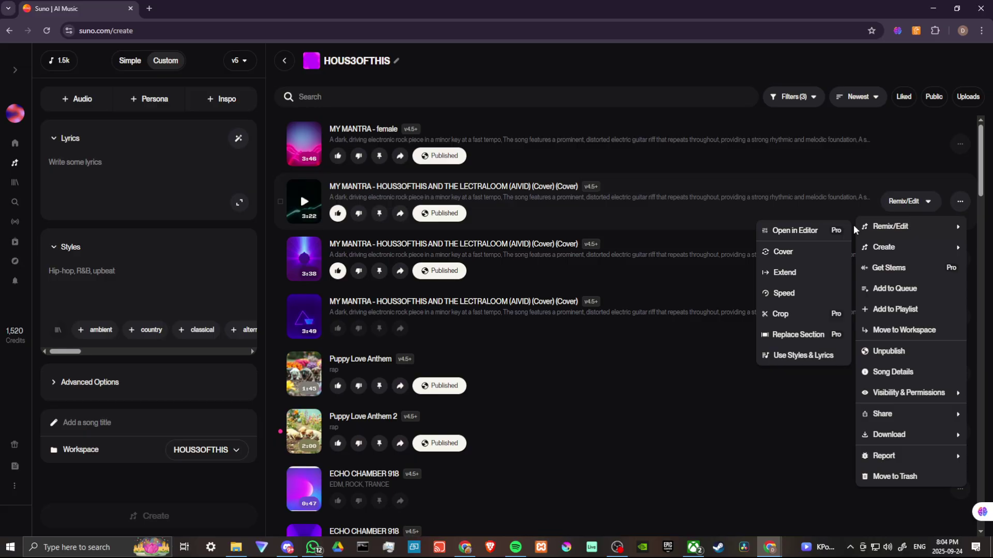
{"action": "left_click", "coordinate": [787, 254]}
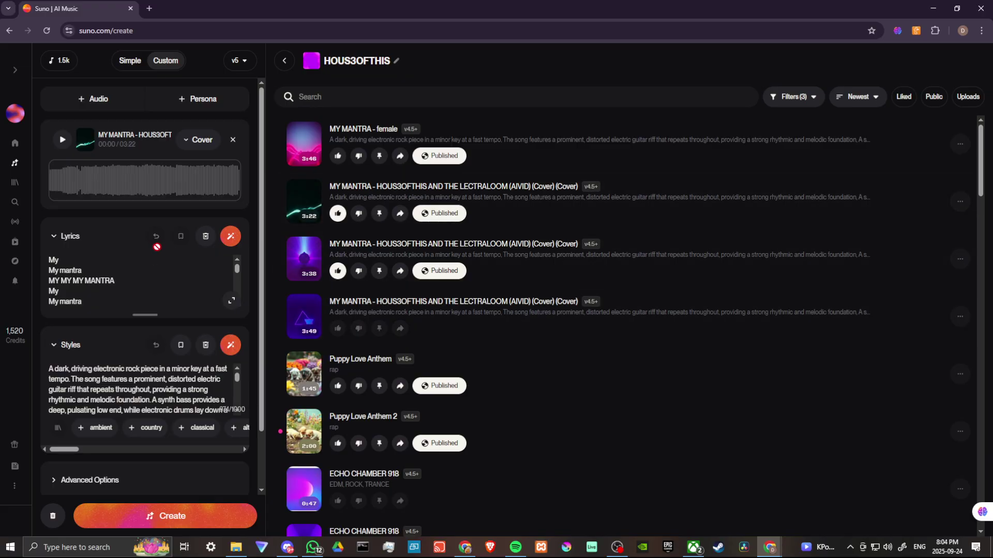
Step: Expand the cover's advanced options and set Vocal Gender to Female
{"action": "scroll", "coordinate": [153, 260], "scroll_direction": "down", "scroll_amount": 2}
{"action": "scroll", "coordinate": [173, 281], "scroll_direction": "up", "scroll_amount": 1}
{"action": "scroll", "coordinate": [174, 282], "scroll_direction": "down", "scroll_amount": 3}
{"action": "scroll", "coordinate": [171, 284], "scroll_direction": "up", "scroll_amount": 4}
{"action": "scroll", "coordinate": [125, 367], "scroll_direction": "down", "scroll_amount": 5}
{"action": "scroll", "coordinate": [171, 409], "scroll_direction": "down", "scroll_amount": 3}
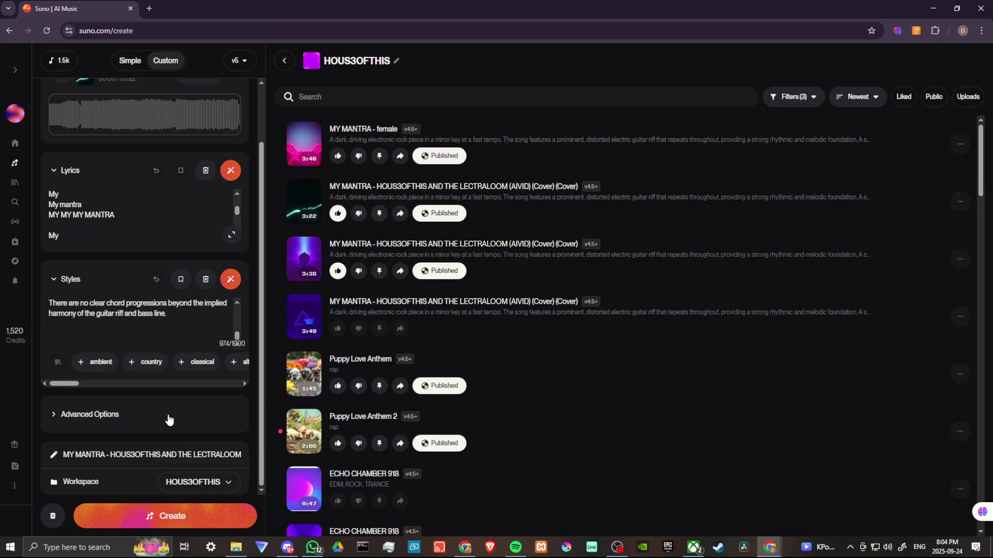
{"action": "left_click", "coordinate": [169, 416]}
{"action": "scroll", "coordinate": [171, 372], "scroll_direction": "down", "scroll_amount": 3}
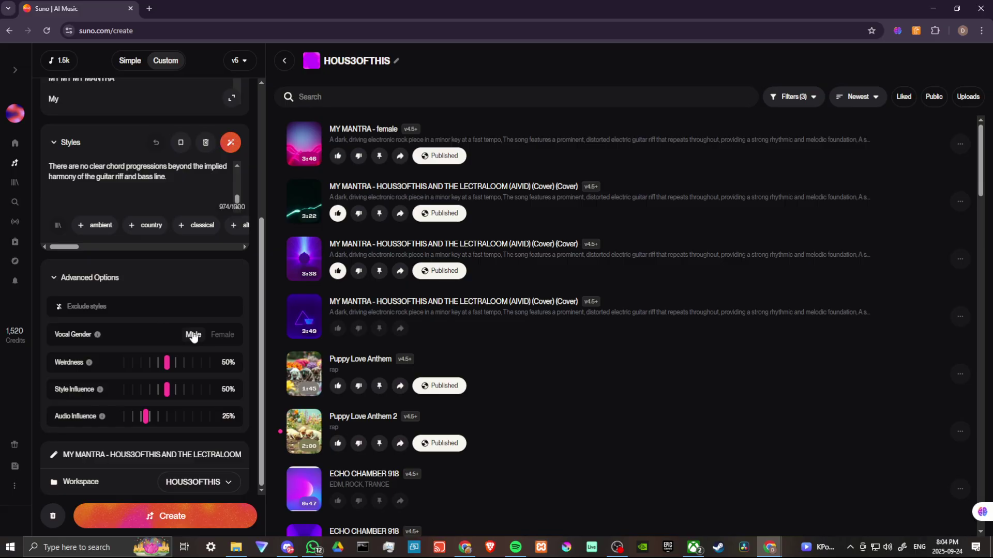
{"action": "left_click", "coordinate": [225, 335]}
{"action": "left_click", "coordinate": [233, 340]}
{"action": "left_click", "coordinate": [191, 335]}
{"action": "left_click", "coordinate": [225, 335]}
Step: Check the vocal description in the styles text, and set Audio Influence to 85% and Style Influence to 84%
{"action": "scroll", "coordinate": [147, 190], "scroll_direction": "up", "scroll_amount": 5}
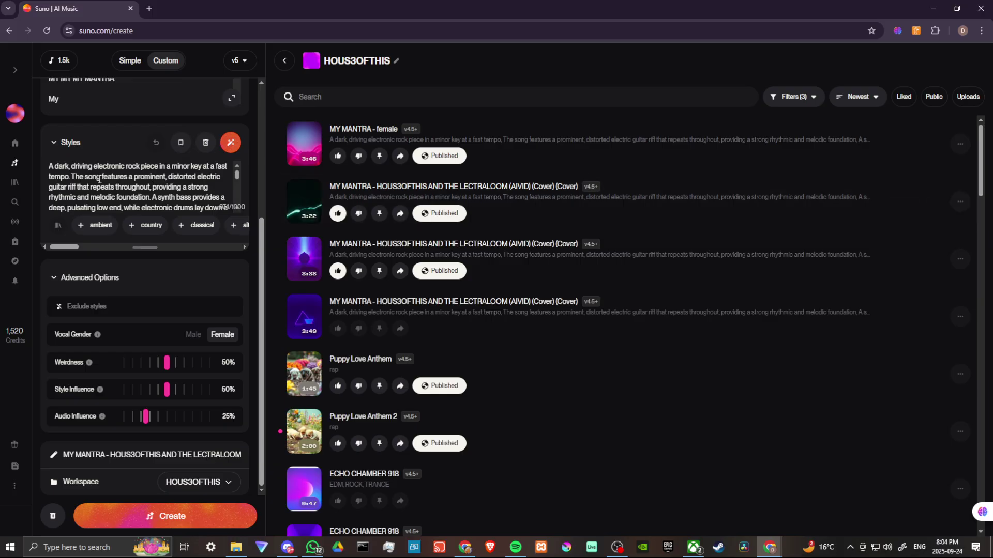
{"action": "scroll", "coordinate": [99, 179], "scroll_direction": "down", "scroll_amount": 2}
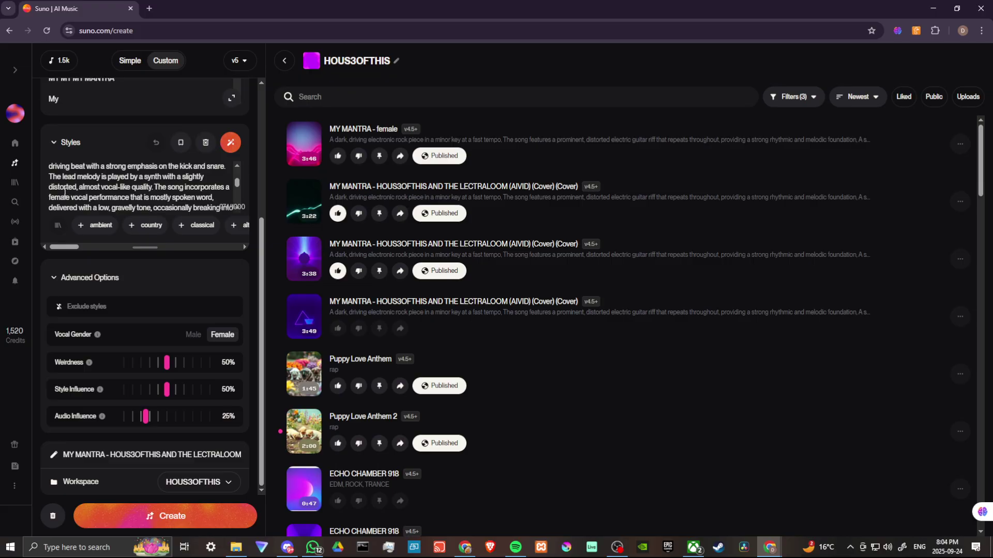
{"action": "scroll", "coordinate": [93, 186], "scroll_direction": "down", "scroll_amount": 3}
{"action": "scroll", "coordinate": [75, 190], "scroll_direction": "up", "scroll_amount": 3}
{"action": "mouse_move", "coordinate": [101, 416]}
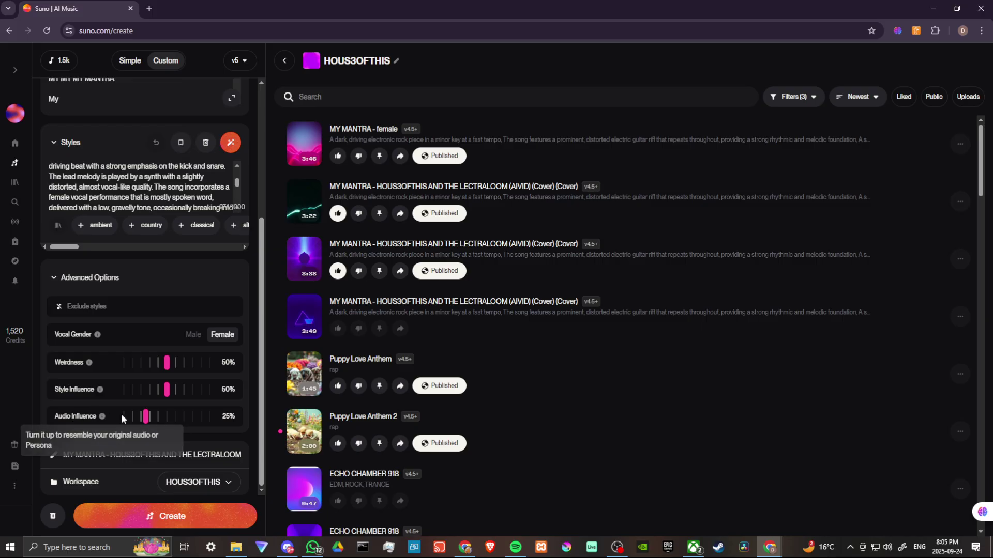
{"action": "mouse_move", "coordinate": [300, 135]}
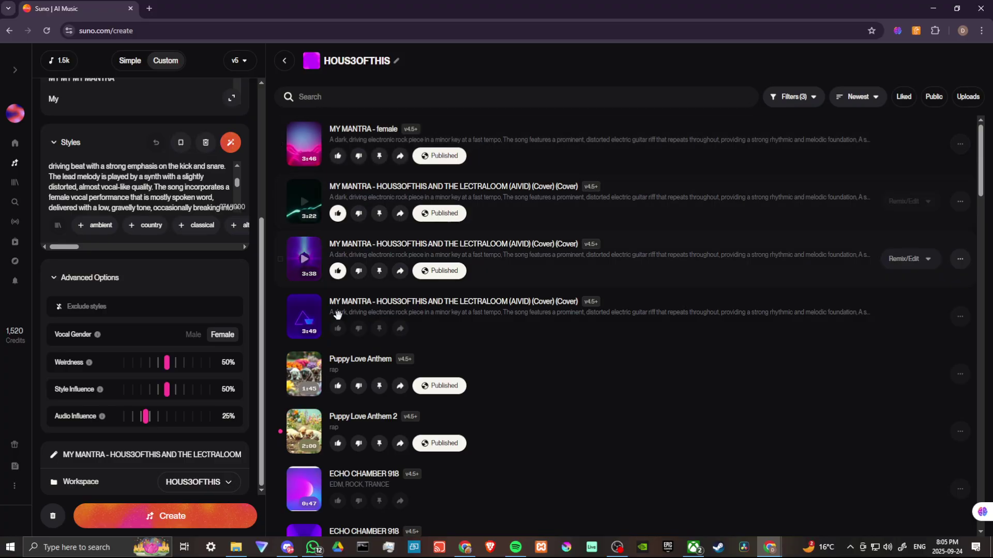
{"action": "left_click_drag", "start_coordinate": [147, 416], "coordinate": [198, 419]}
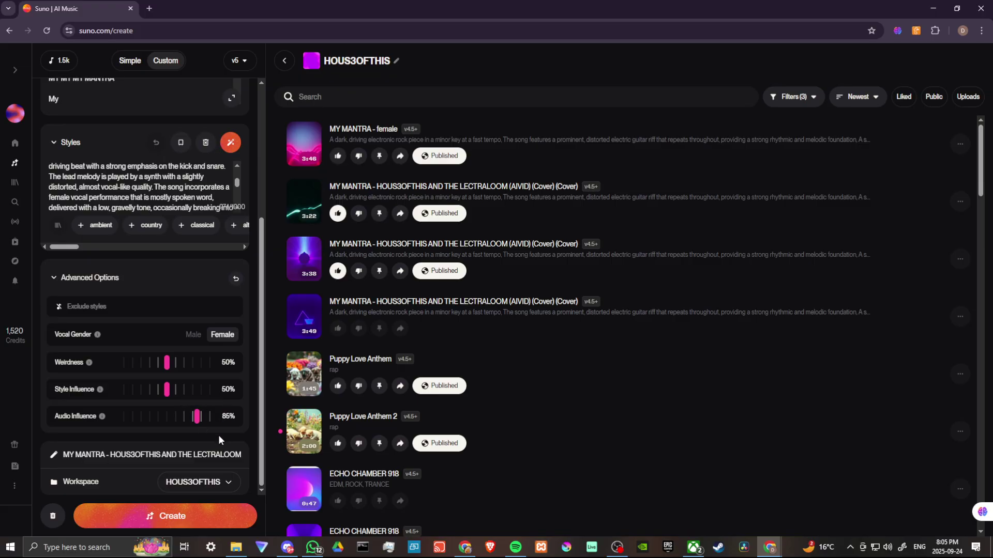
{"action": "mouse_move", "coordinate": [197, 418]}
{"action": "left_click_drag", "start_coordinate": [165, 391], "coordinate": [194, 391]}
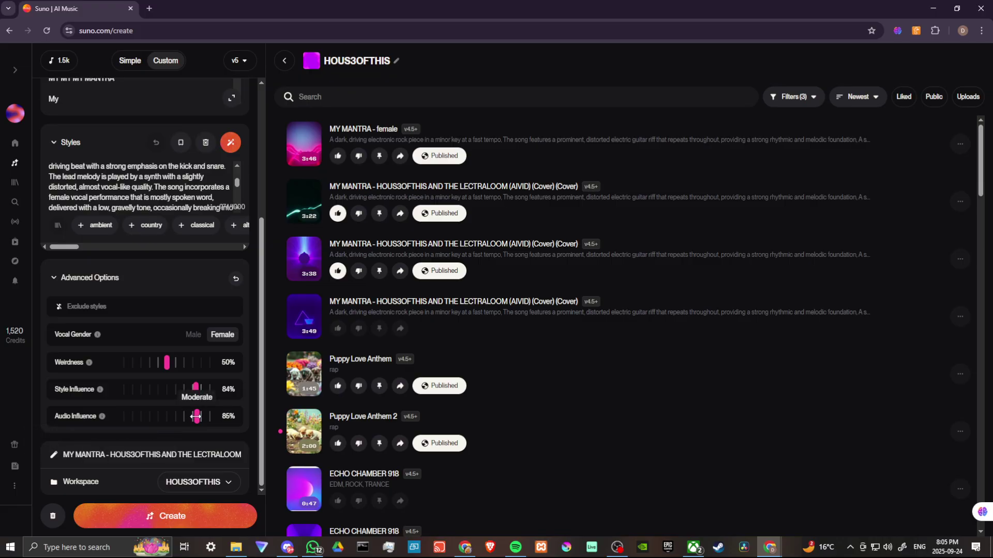
Step: Try Audio Influence at 100%, and settle it at 83%
{"action": "left_click_drag", "start_coordinate": [196, 417], "coordinate": [206, 417]}
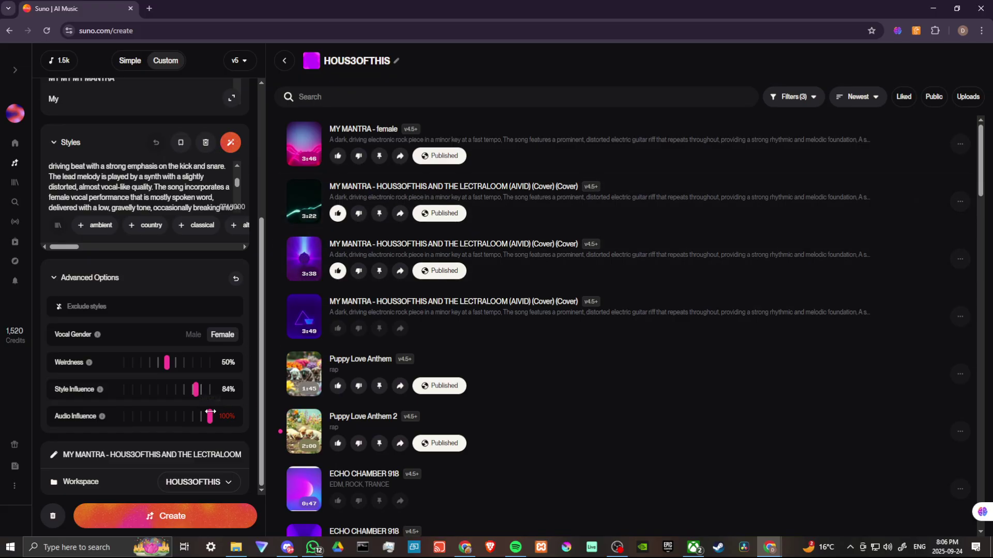
{"action": "left_click_drag", "start_coordinate": [209, 415], "coordinate": [208, 415]}
{"action": "left_click_drag", "start_coordinate": [199, 419], "coordinate": [195, 419]}
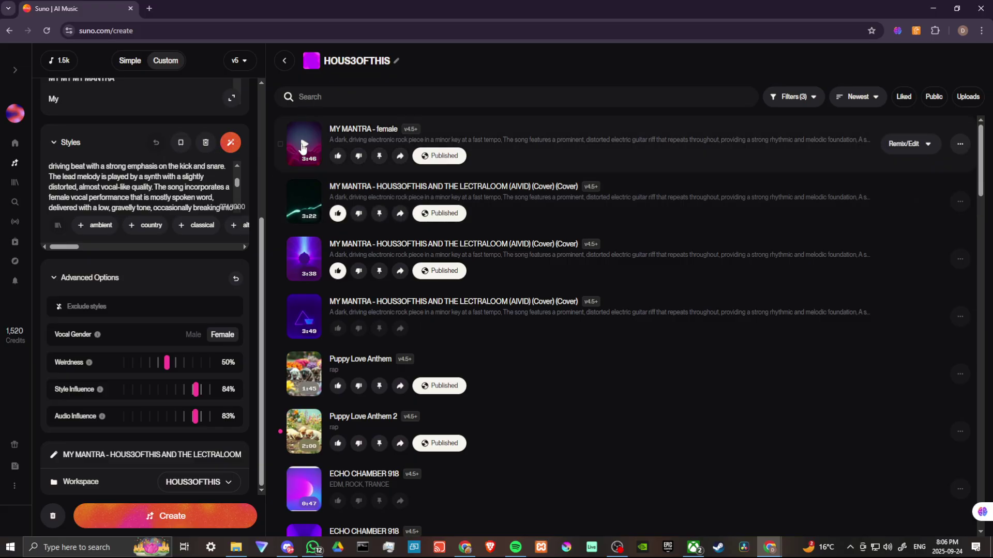
Step: Listen to excerpts of the 3:49 MY MANTRA cover and of MY MANTRA - female to compare their vocals
{"action": "left_click", "coordinate": [305, 205]}
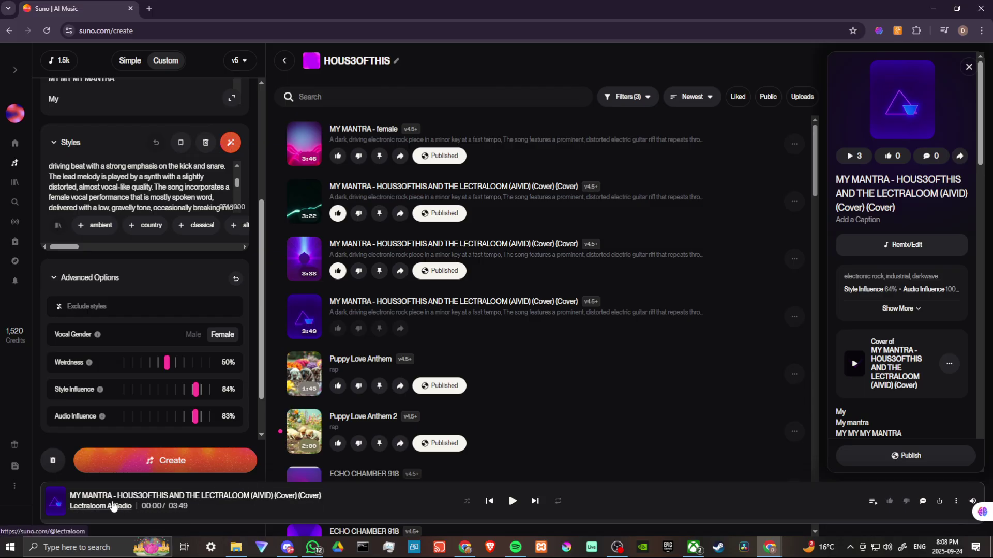
{"action": "left_click", "coordinate": [511, 504]}
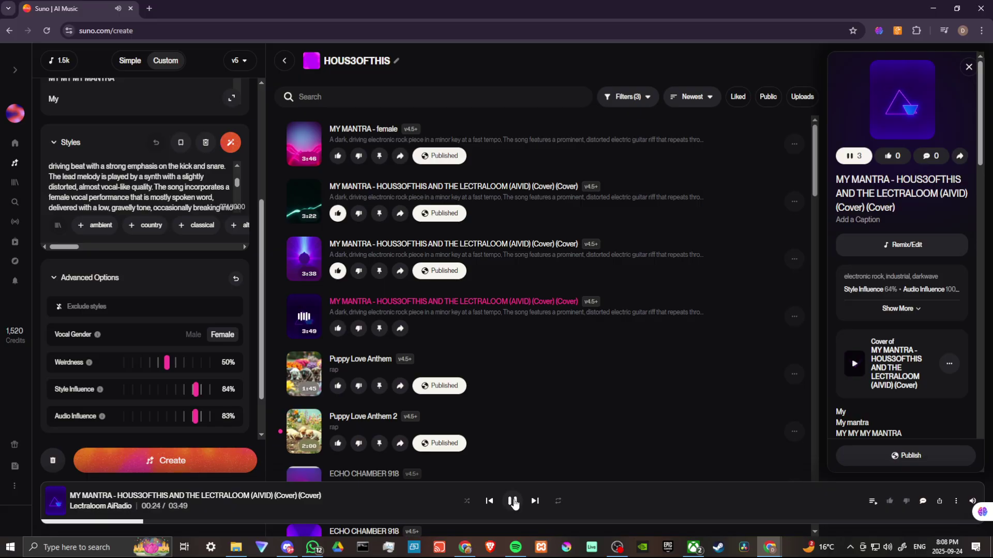
{"action": "left_click", "coordinate": [512, 502]}
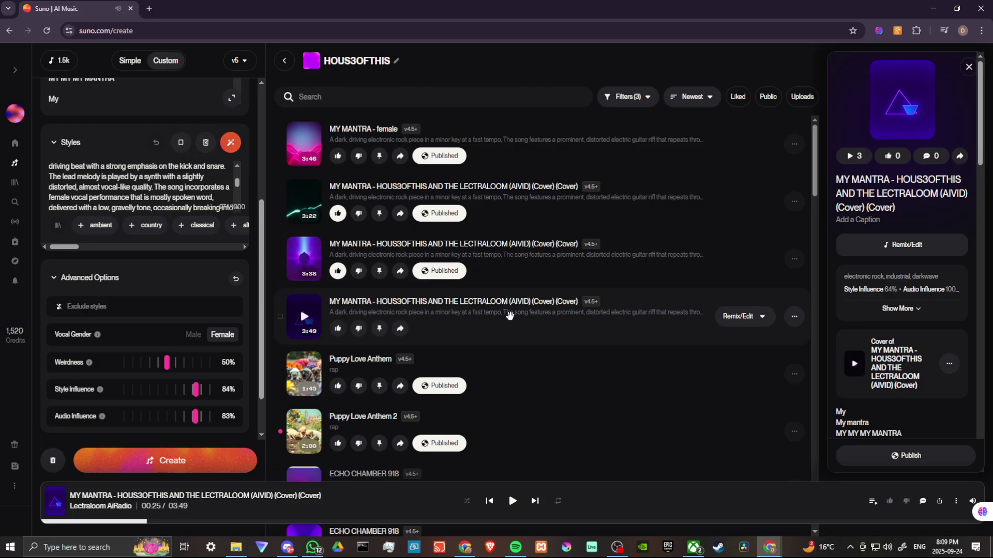
{"action": "left_click", "coordinate": [304, 144]}
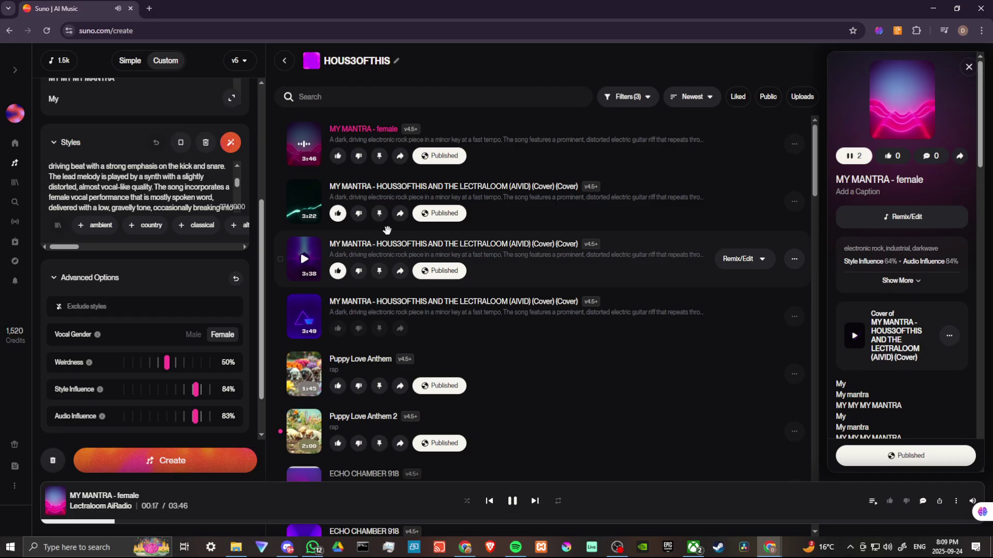
{"action": "left_click", "coordinate": [514, 502]}
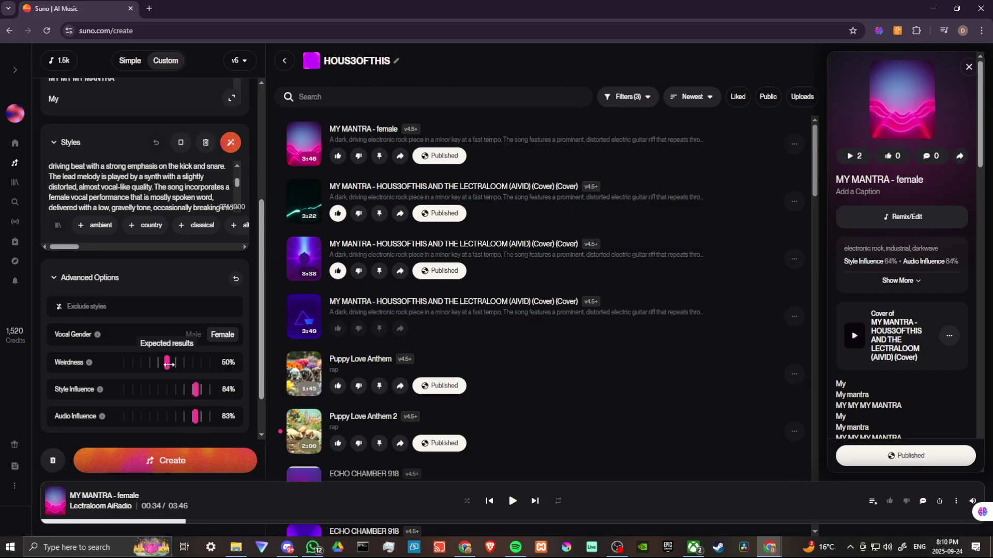
Step: Set the cover's Weirdness to 39% and bring up the further options for MY MANTRA - female
{"action": "mouse_move", "coordinate": [171, 365]}
{"action": "left_mouse_down"}
{"action": "mouse_move", "coordinate": [145, 364]}
{"action": "mouse_move", "coordinate": [205, 365]}
{"action": "mouse_move", "coordinate": [157, 367]}
{"action": "left_mouse_up"}
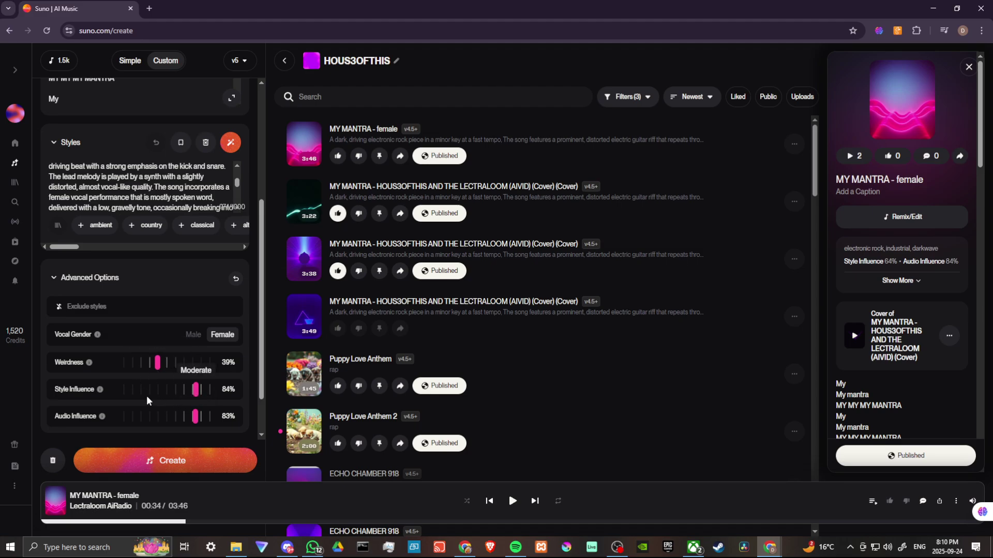
{"action": "mouse_move", "coordinate": [181, 371]}
{"action": "scroll", "coordinate": [181, 372], "scroll_direction": "up", "scroll_amount": 4}
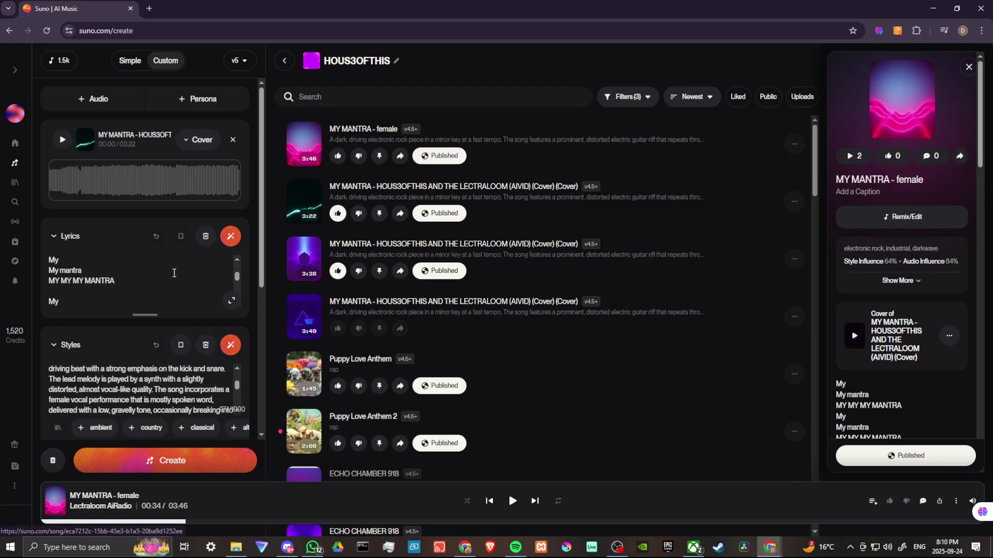
{"action": "left_click", "coordinate": [794, 145]}
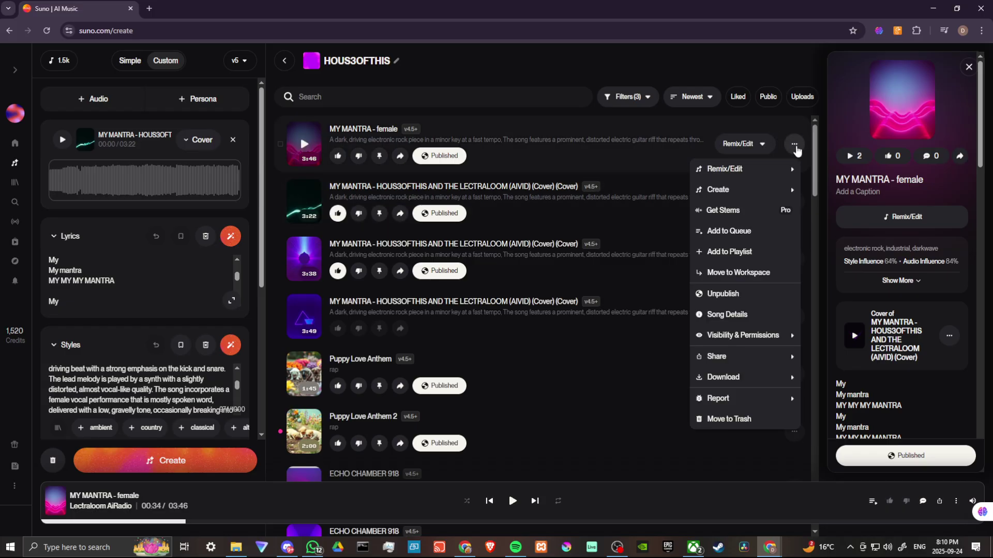
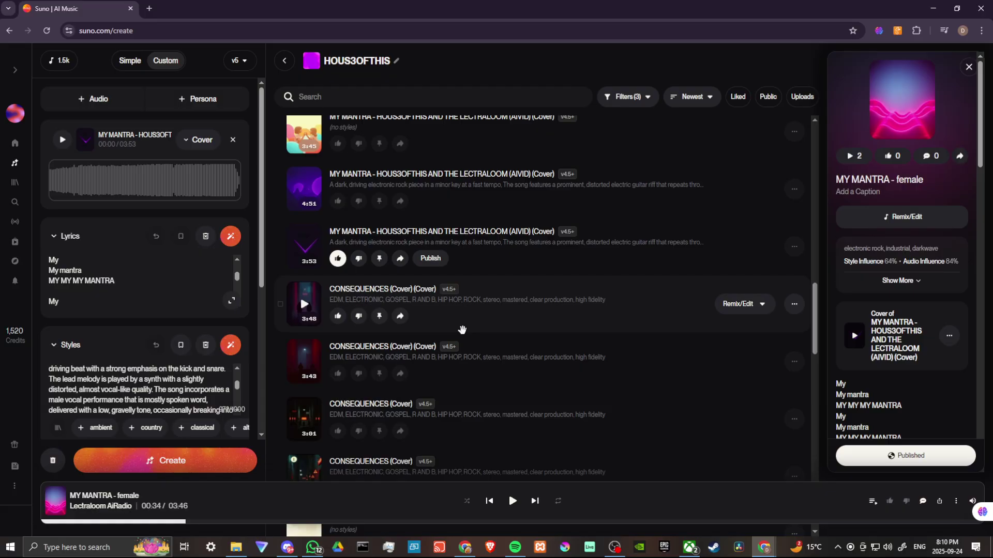
Step: Check the advanced options for the 3:53 MY MANTRA cover source and view the saved personas without choosing one
{"action": "scroll", "coordinate": [164, 318], "scroll_direction": "down", "scroll_amount": 5}
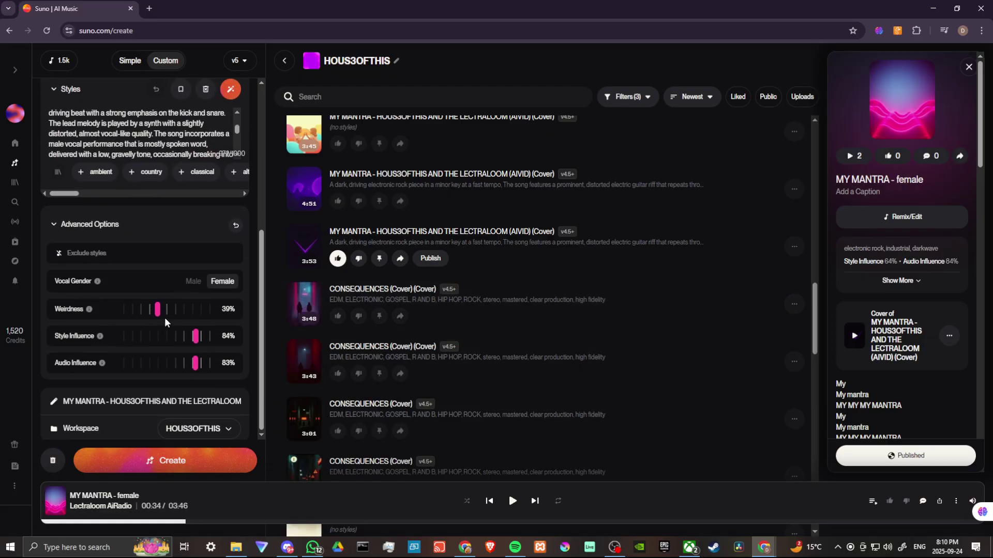
{"action": "scroll", "coordinate": [168, 317], "scroll_direction": "up", "scroll_amount": 5}
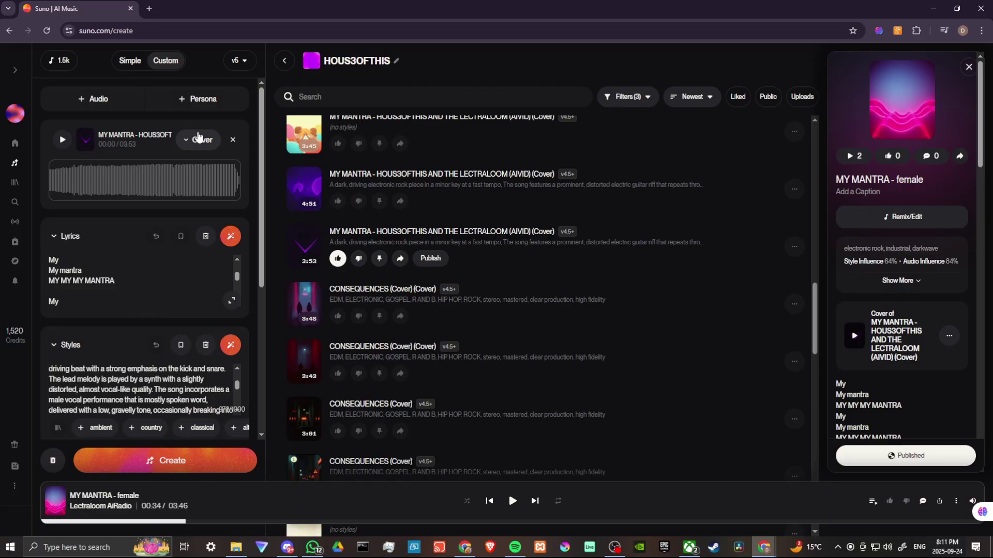
{"action": "left_click", "coordinate": [202, 99]}
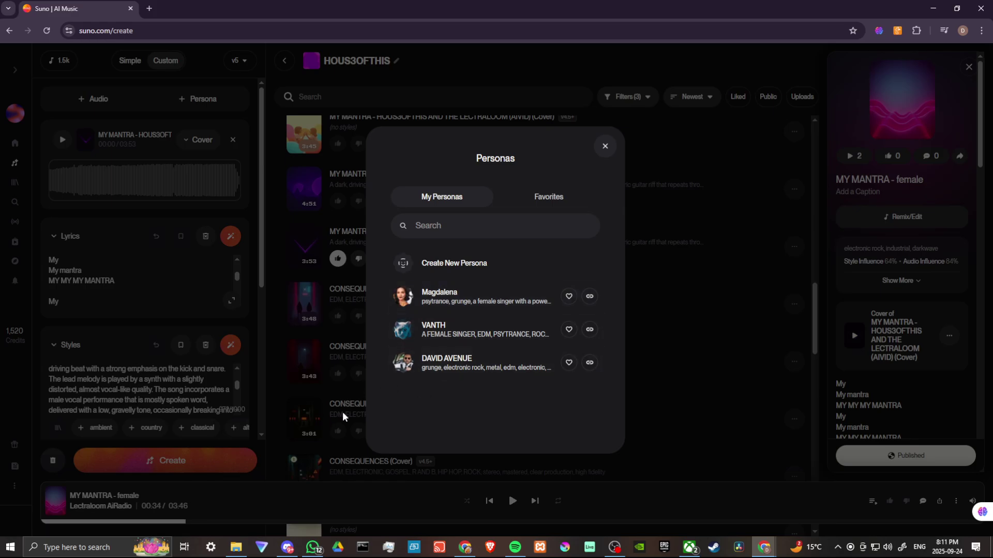
{"action": "left_click", "coordinate": [605, 147]}
Step: Review the cover's styles text, vocal gender and influence settings, and browse the workspace's song list back to the newest songs
{"action": "scroll", "coordinate": [164, 394], "scroll_direction": "down", "scroll_amount": 5}
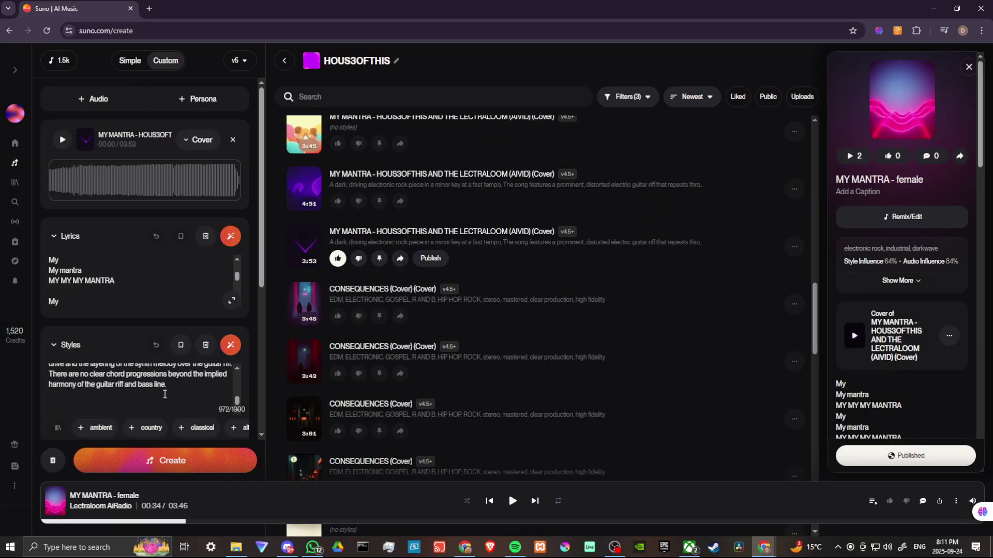
{"action": "scroll", "coordinate": [165, 394], "scroll_direction": "down", "scroll_amount": 5}
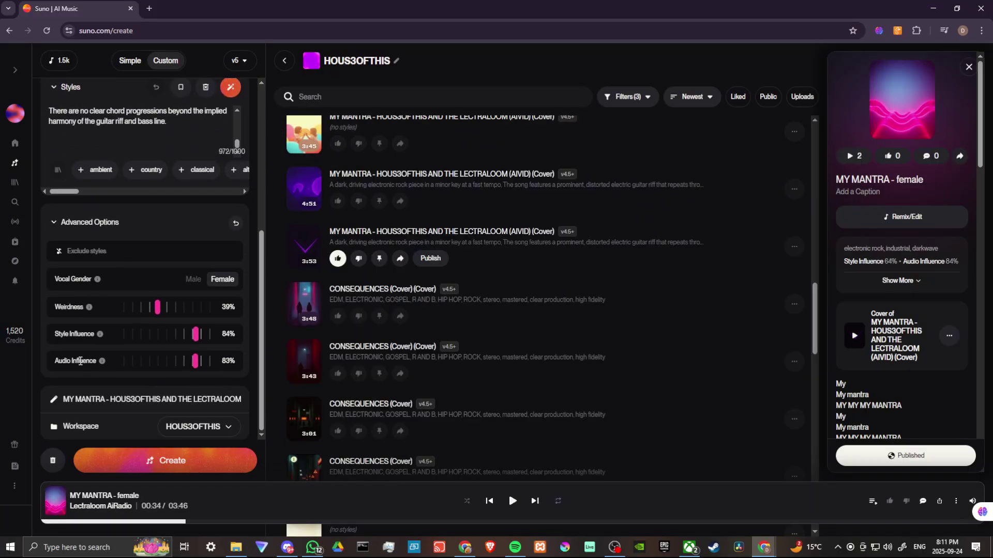
{"action": "mouse_move", "coordinate": [101, 362]}
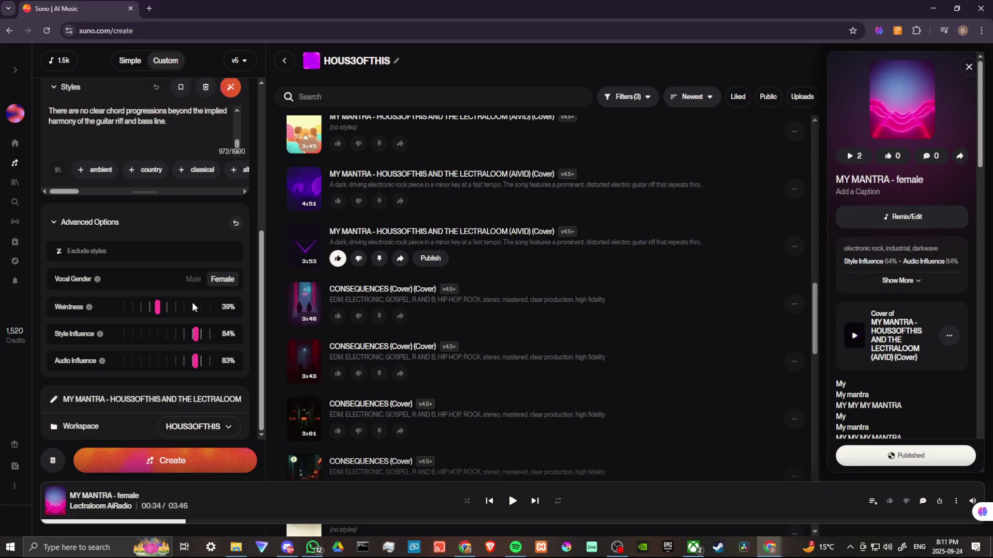
{"action": "mouse_move", "coordinate": [160, 339]}
{"action": "scroll", "coordinate": [185, 350], "scroll_direction": "up", "scroll_amount": 1}
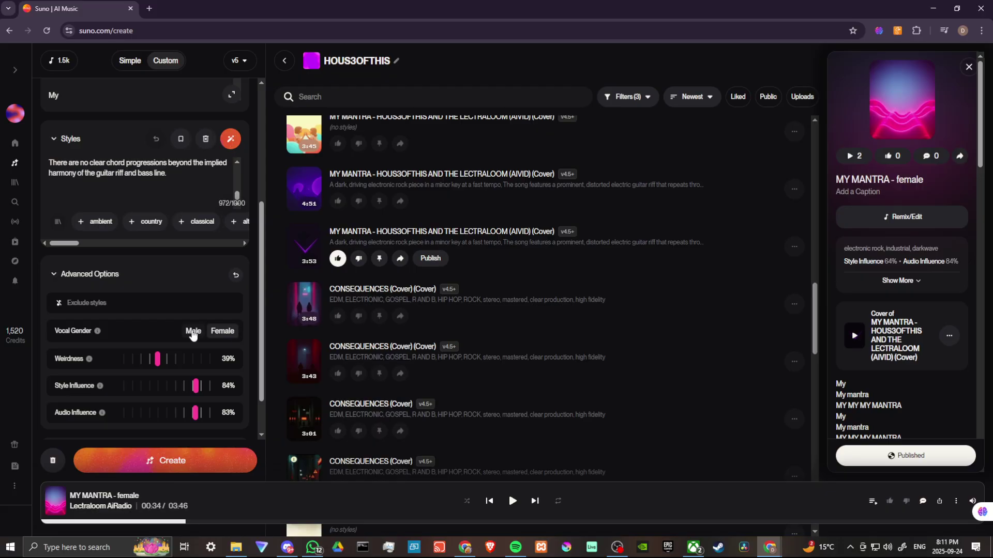
{"action": "scroll", "coordinate": [88, 335], "scroll_direction": "up", "scroll_amount": 3}
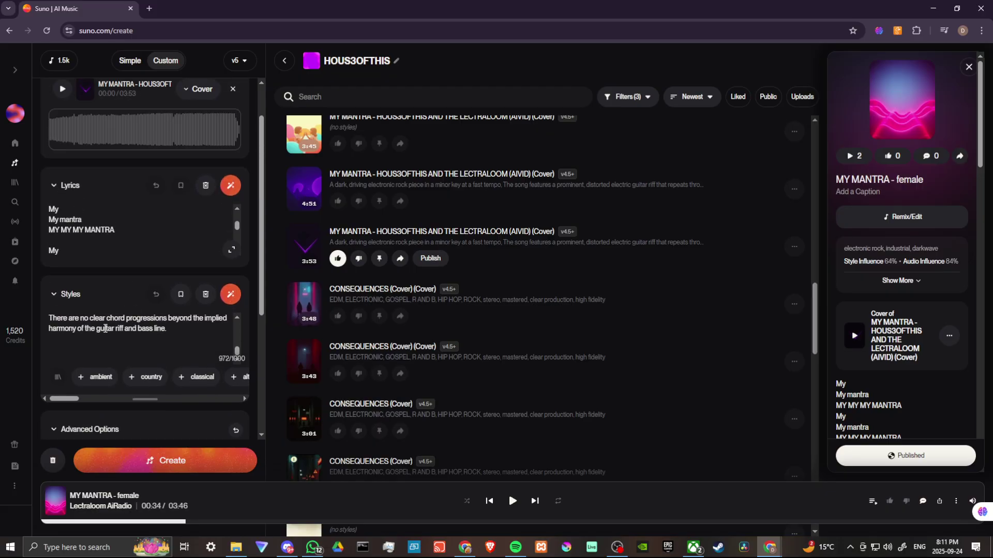
{"action": "scroll", "coordinate": [88, 335], "scroll_direction": "up", "scroll_amount": 6}
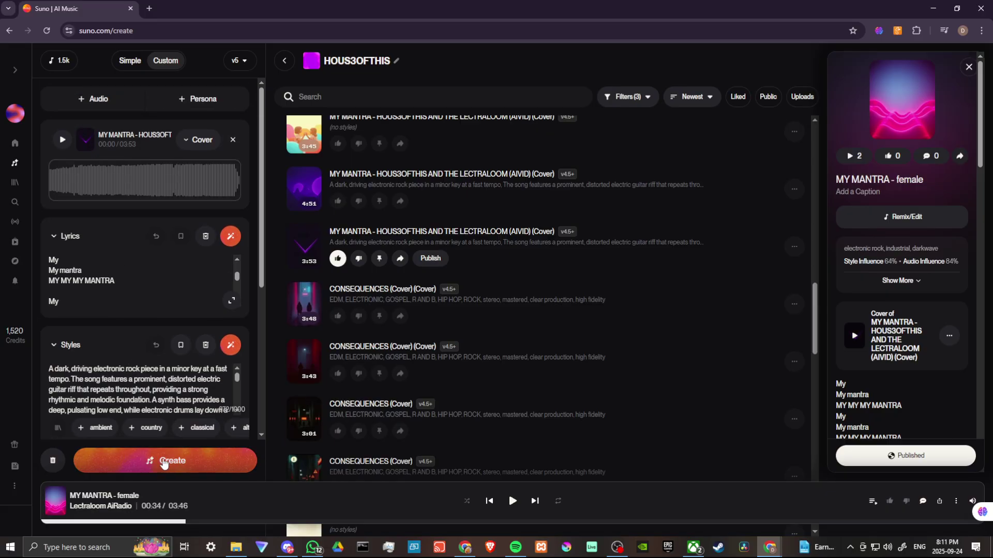
{"action": "scroll", "coordinate": [340, 279], "scroll_direction": "down", "scroll_amount": 10}
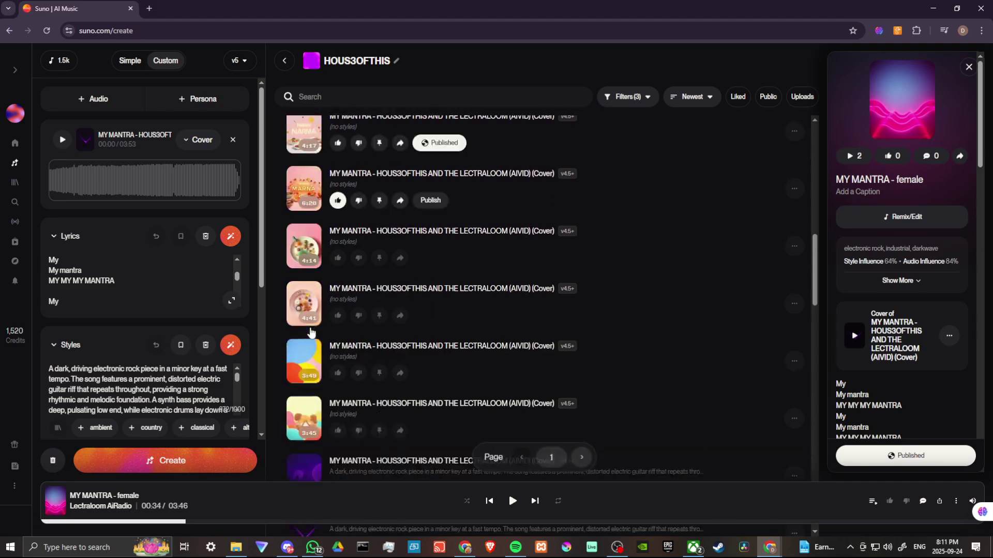
{"action": "scroll", "coordinate": [349, 284], "scroll_direction": "up", "scroll_amount": 3}
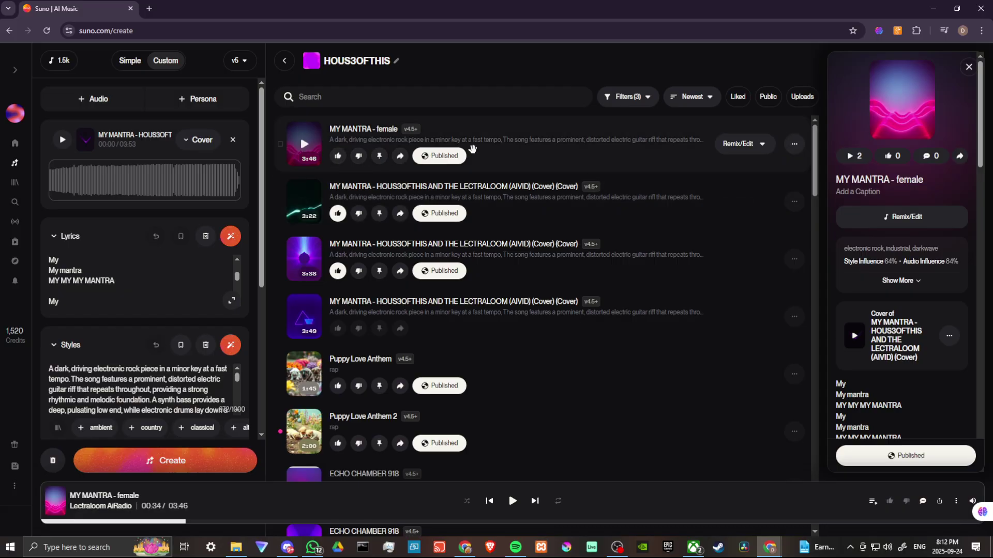
Step: Copy the share link of the song MY MANTRA - female to the clipboard
{"action": "left_click", "coordinate": [794, 143]}
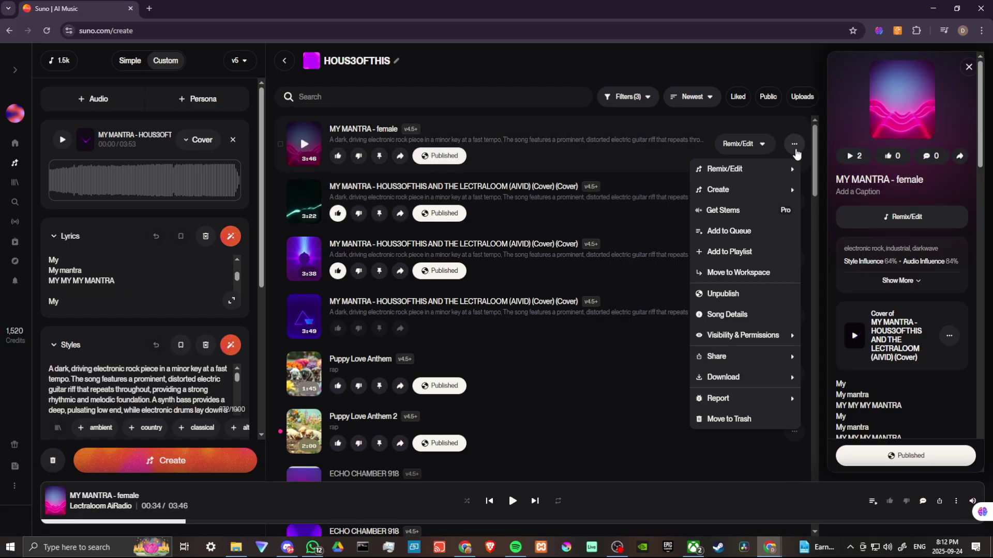
{"action": "mouse_move", "coordinate": [730, 352]}
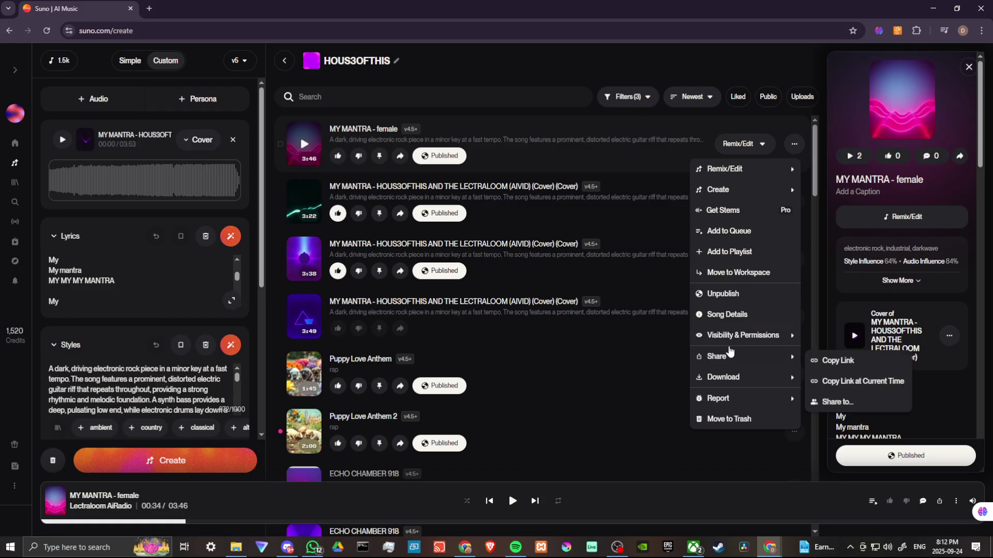
{"action": "left_click", "coordinate": [829, 360]}
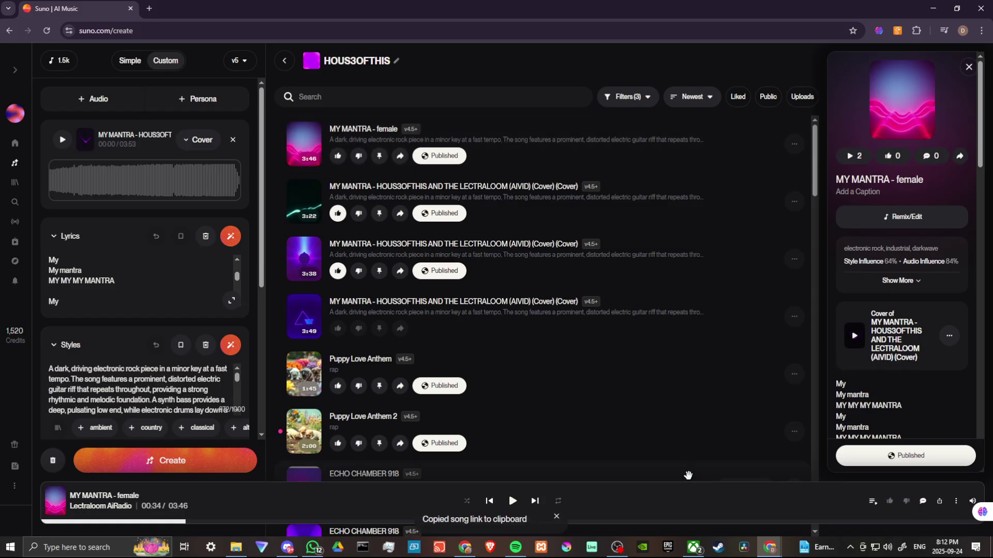
Step: Switch to Discord and look through the songs shared in the SKILLCRAFT CENTRAL server's general channel, including MY MANTRA - female and Puppy Love Anthem
{"action": "left_click", "coordinate": [287, 548]}
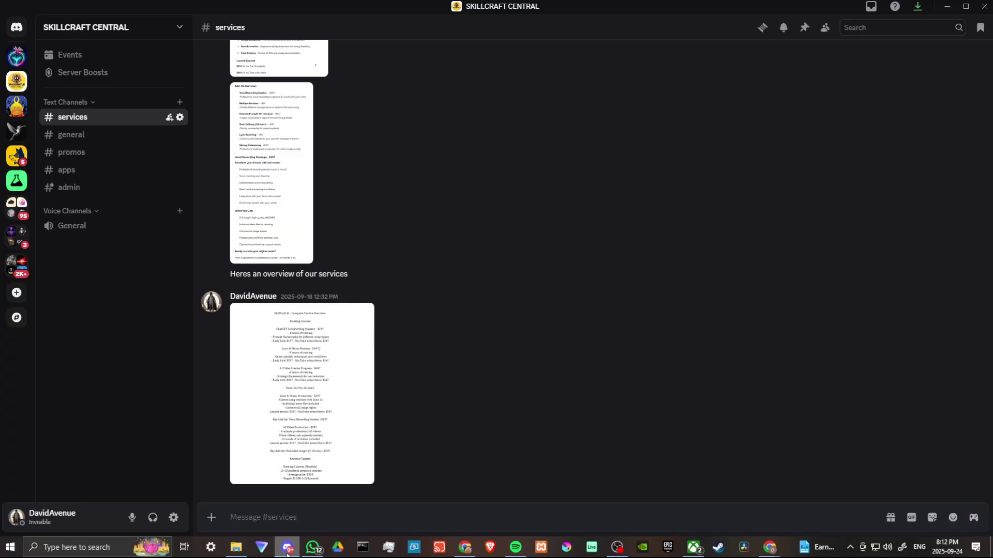
{"action": "left_click", "coordinate": [77, 136]}
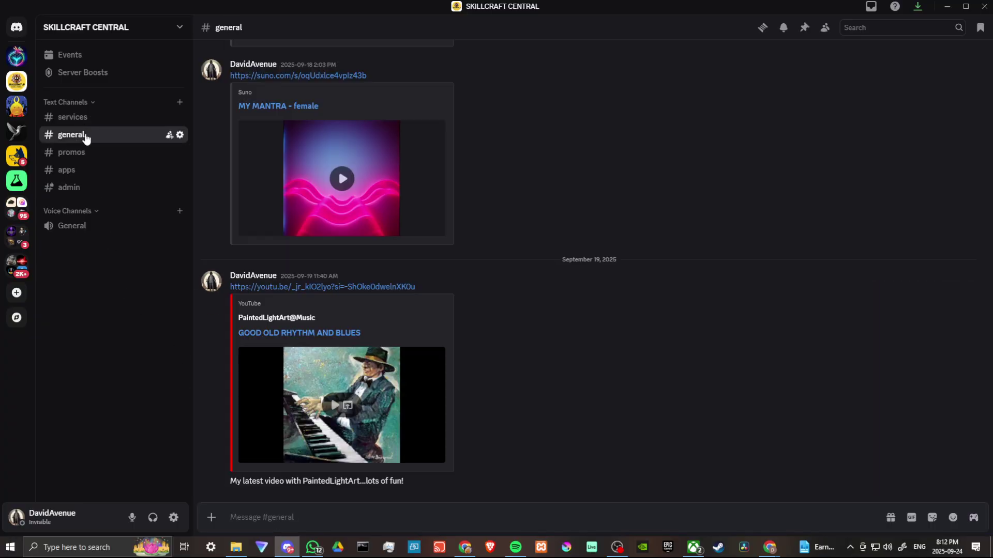
{"action": "scroll", "coordinate": [550, 337], "scroll_direction": "up", "scroll_amount": 4}
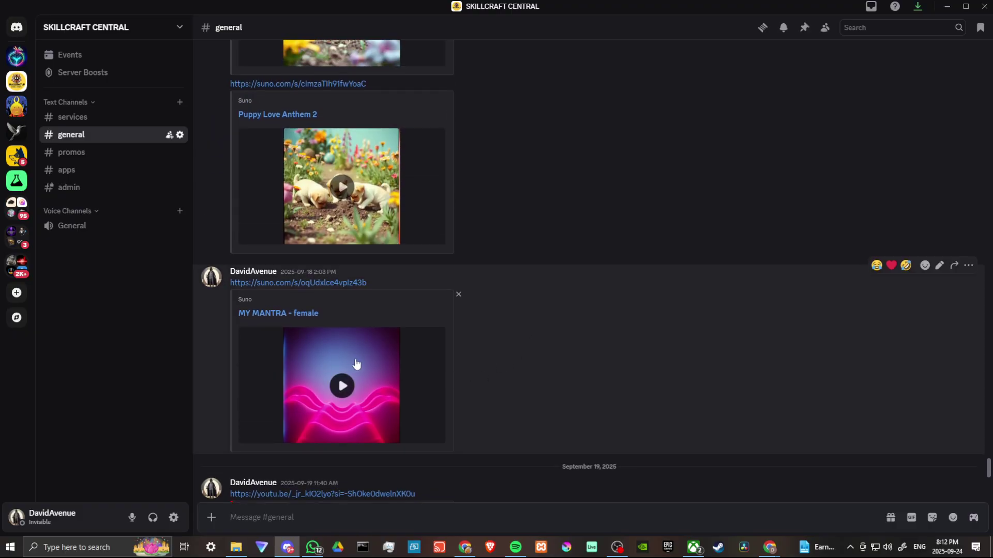
{"action": "scroll", "coordinate": [351, 364], "scroll_direction": "up", "scroll_amount": 5}
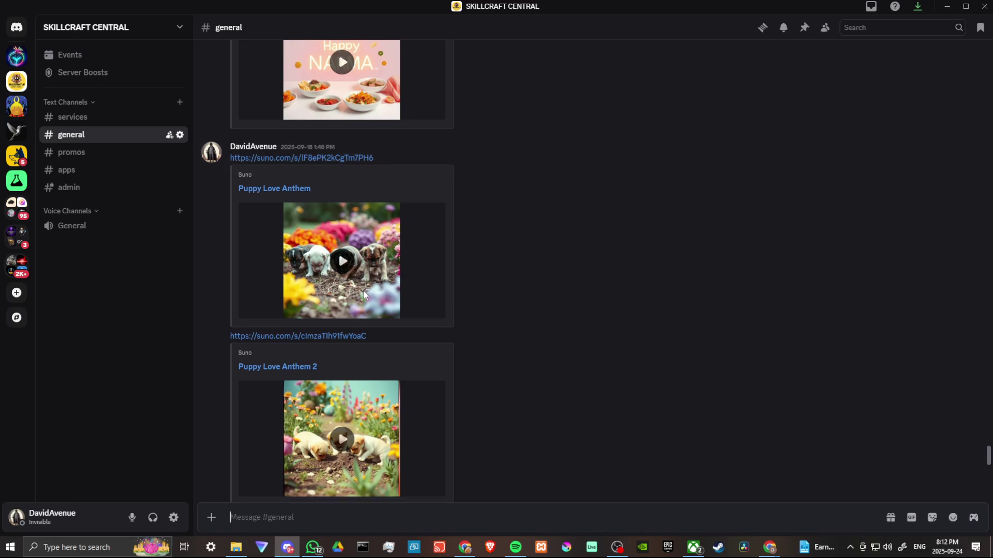
{"action": "scroll", "coordinate": [363, 290], "scroll_direction": "down", "scroll_amount": 7}
{"action": "scroll", "coordinate": [364, 290], "scroll_direction": "down", "scroll_amount": 1}
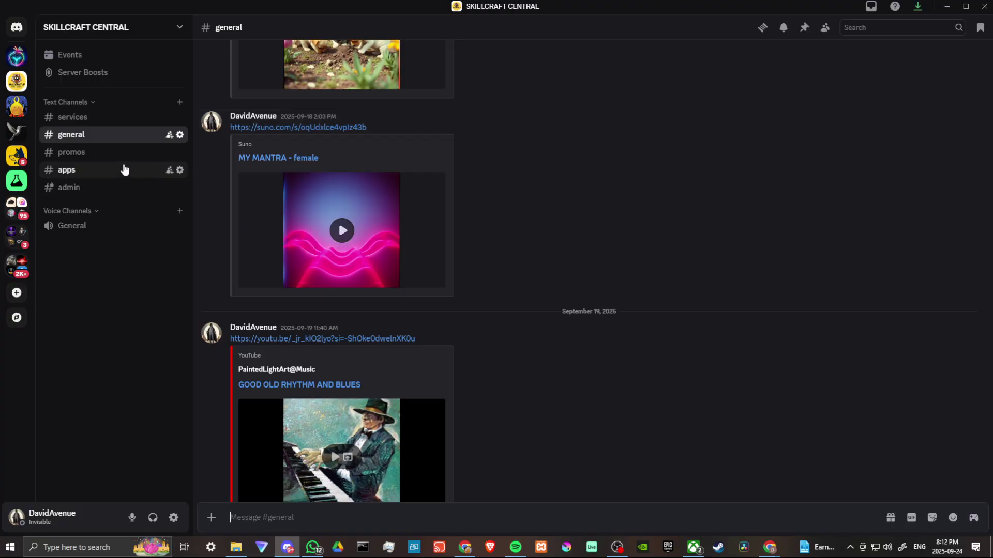
Step: Enlarge and read the SkillCraft AI service overview image in the services channel, close it, and briefly revisit the general channel
{"action": "left_click", "coordinate": [116, 123]}
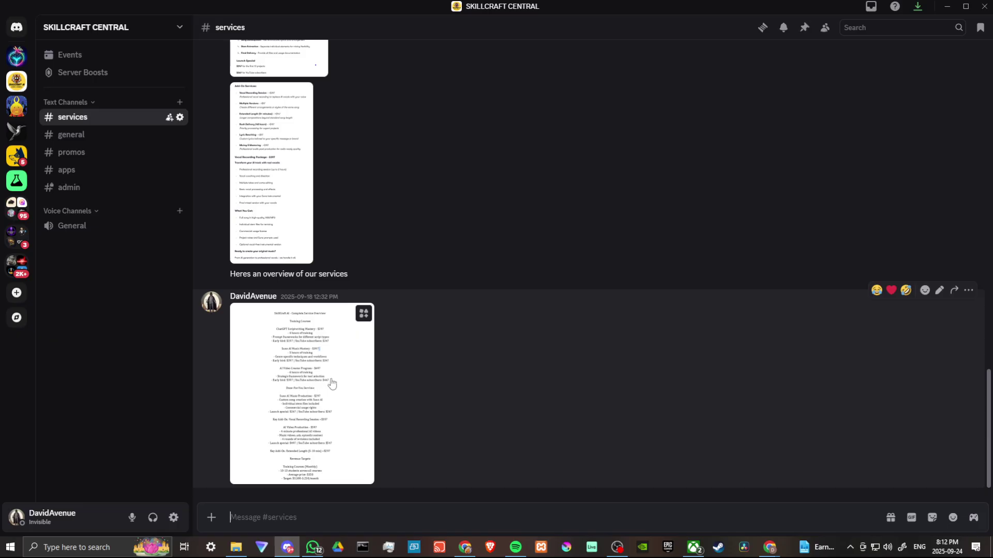
{"action": "left_click", "coordinate": [331, 380]}
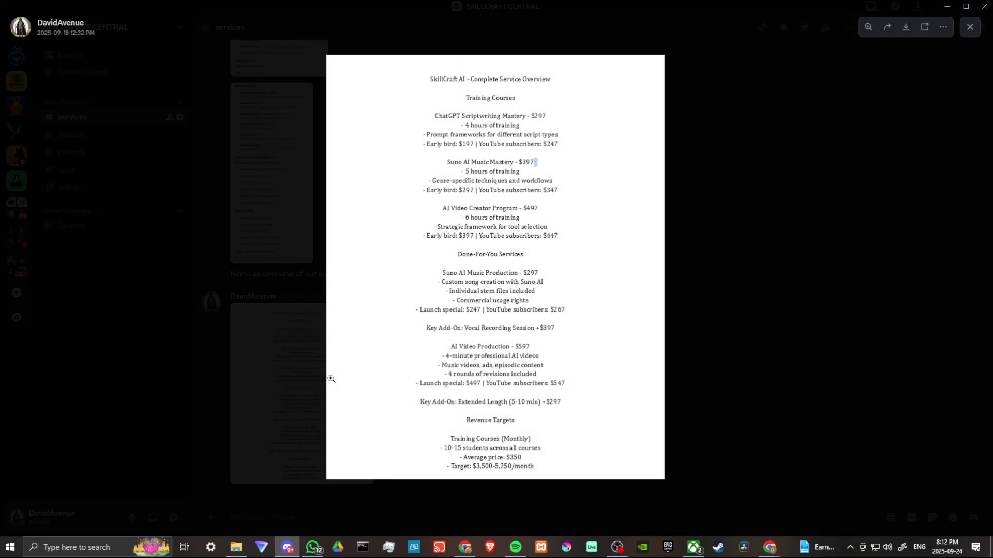
{"action": "left_click", "coordinate": [475, 174]}
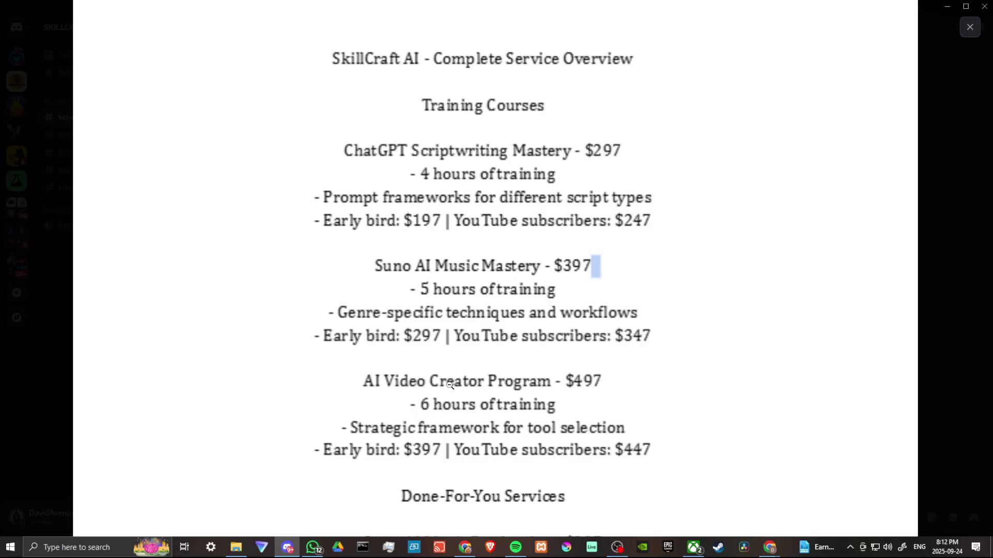
{"action": "scroll", "coordinate": [519, 386], "scroll_direction": "down", "scroll_amount": 3}
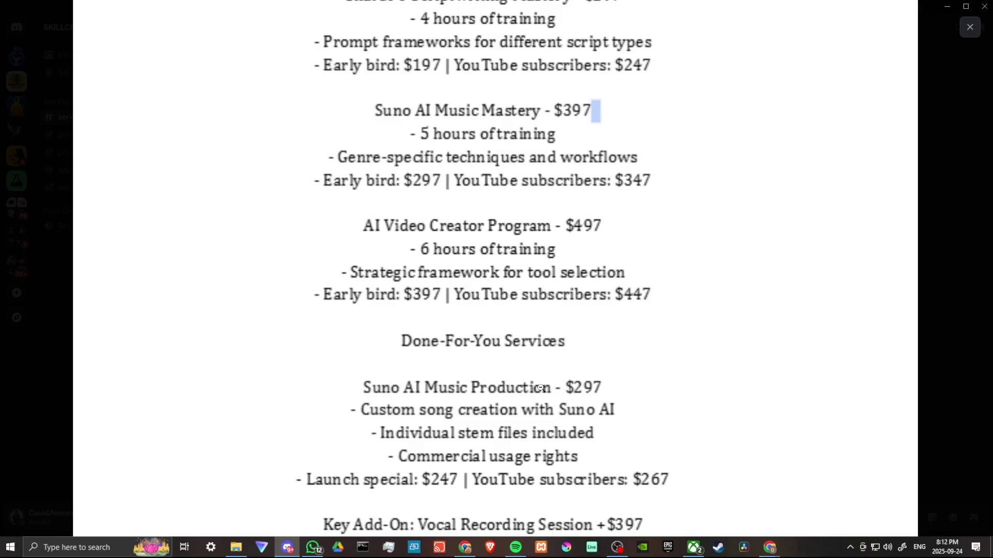
{"action": "scroll", "coordinate": [542, 388], "scroll_direction": "down", "scroll_amount": 2}
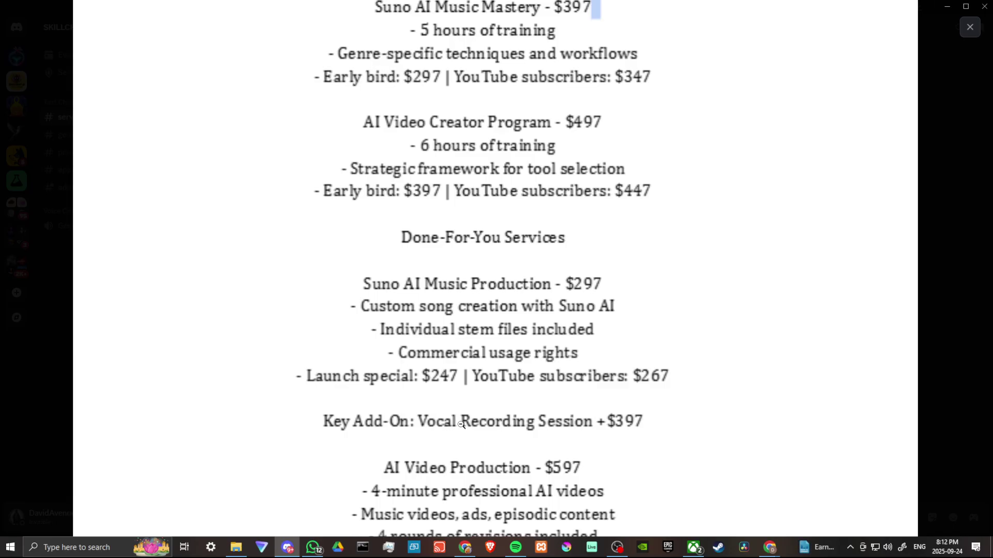
{"action": "scroll", "coordinate": [543, 425], "scroll_direction": "down", "scroll_amount": 1}
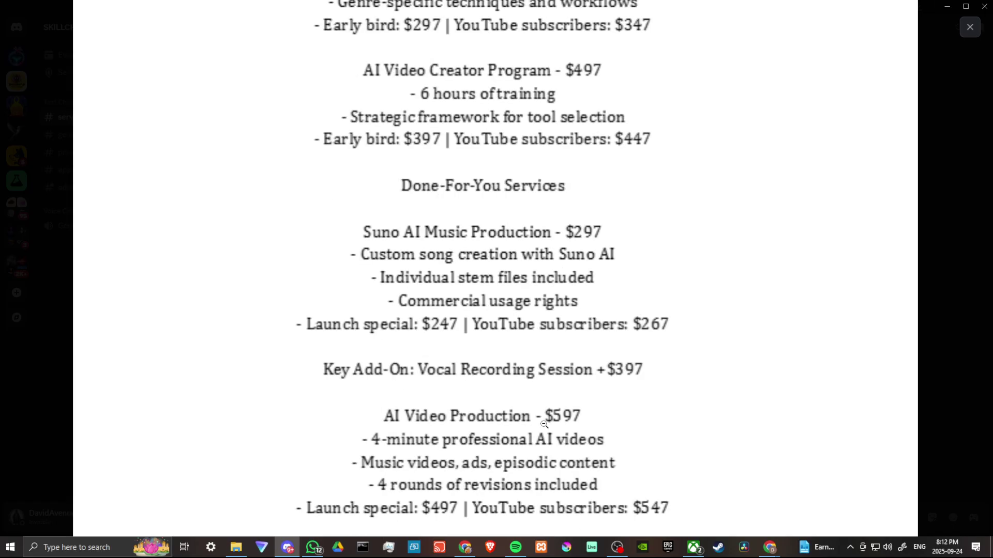
{"action": "scroll", "coordinate": [544, 425], "scroll_direction": "down", "scroll_amount": 1}
{"action": "scroll", "coordinate": [544, 425], "scroll_direction": "up", "scroll_amount": 7}
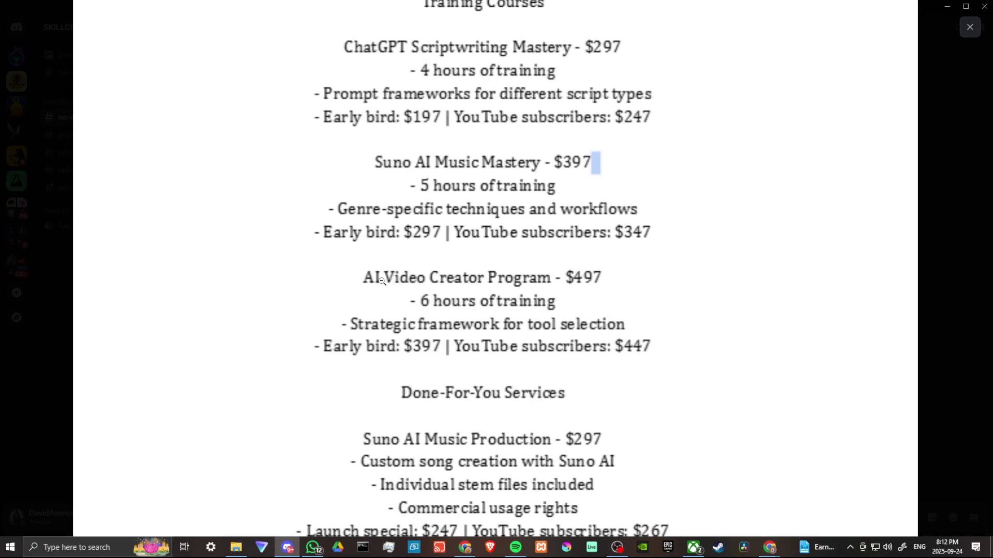
{"action": "left_click", "coordinate": [236, 235]}
{"action": "left_click", "coordinate": [204, 271]}
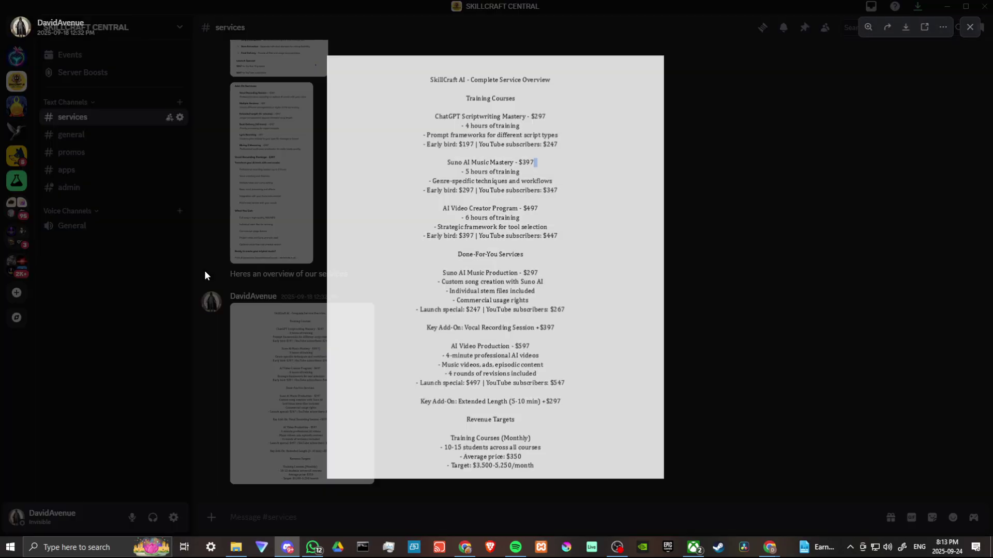
{"action": "left_click", "coordinate": [98, 137]}
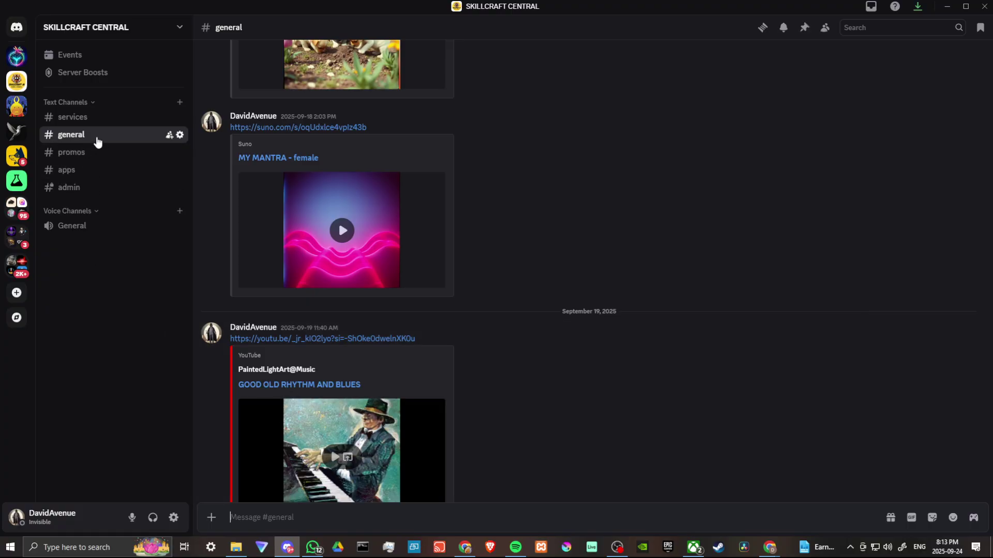
{"action": "left_click", "coordinate": [77, 118]}
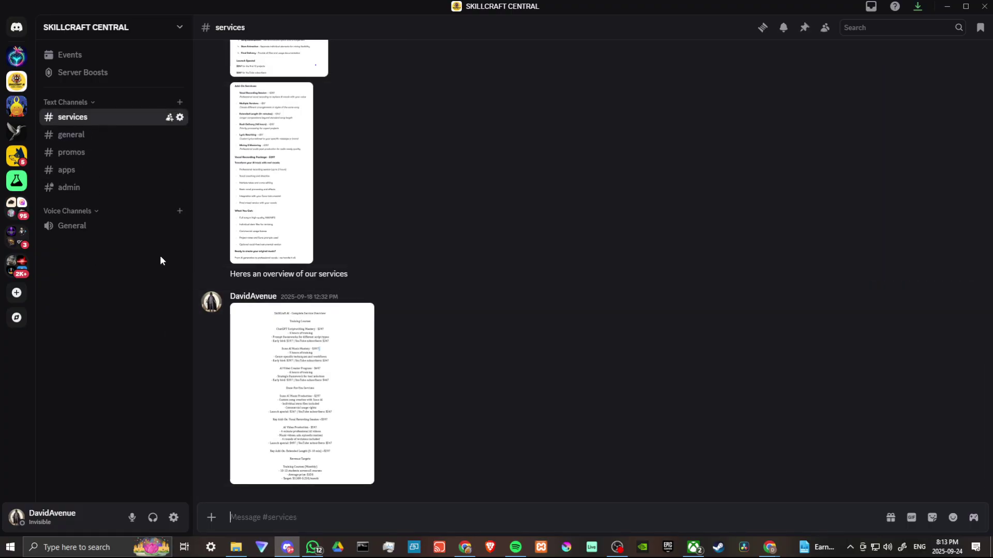